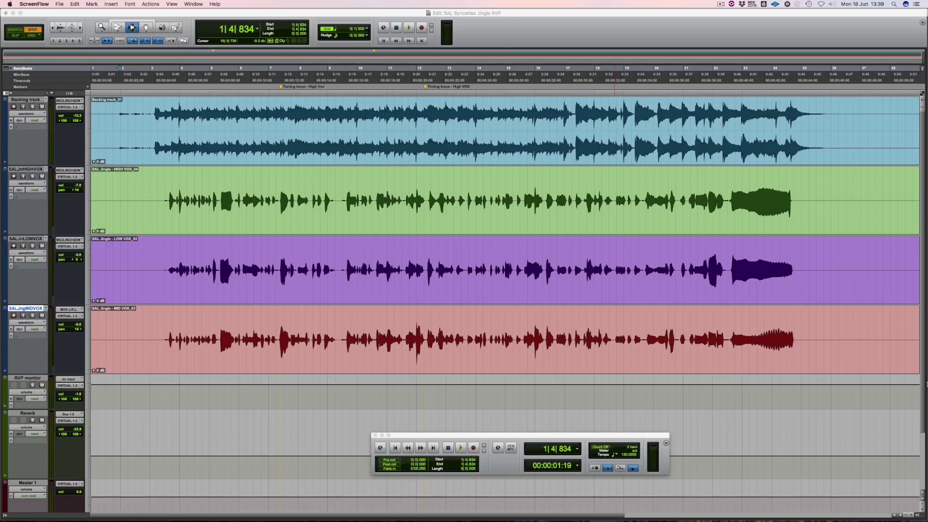
Play the jingle from about bar 1 with all vocal tracks to hear the tuning issue in the High Vox.
{"action": "left_click", "coordinate": [926, 385]}
{"action": "key", "text": "space"}
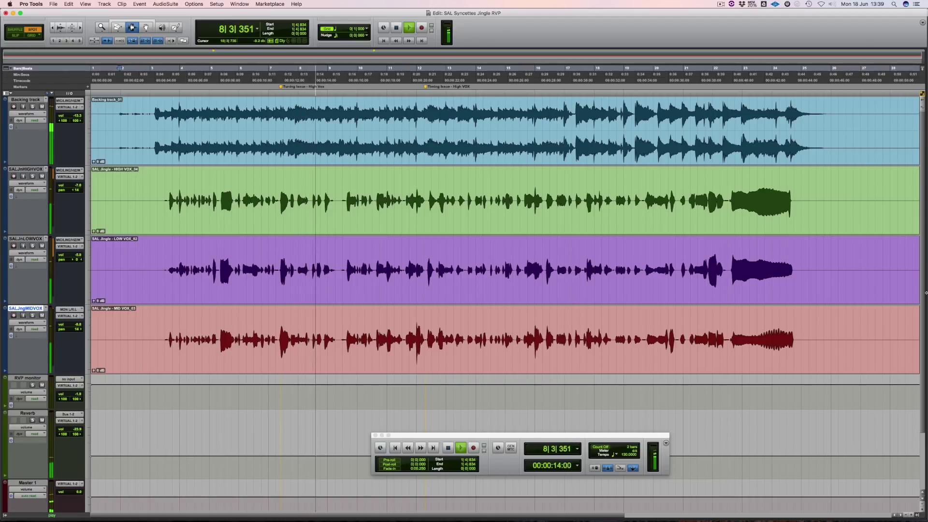
{"action": "key", "text": "space"}
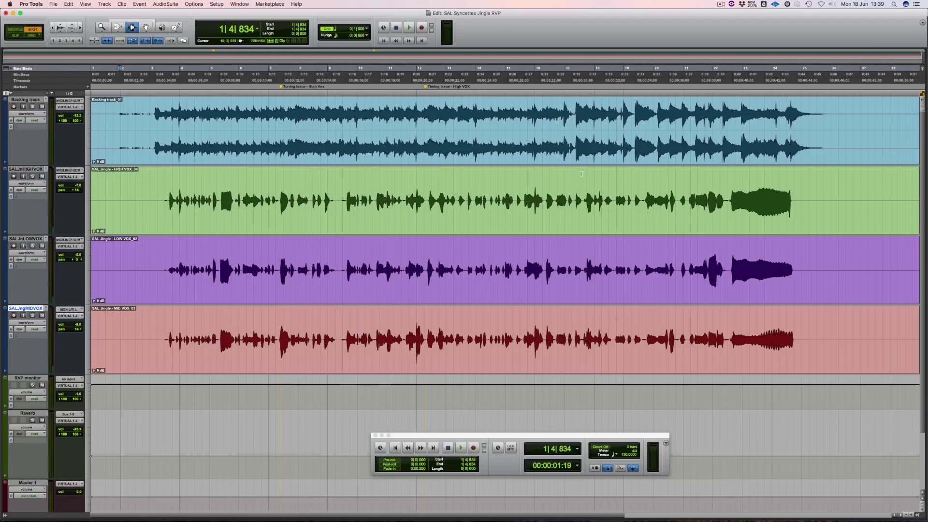
Separate the High Vox phrase spanning about bars 6 to 8 and capture it to ReVoice Pro track Audio 1 with Revoice Pro Link.
{"action": "left_click_drag", "start_coordinate": [258, 201], "coordinate": [322, 219]}
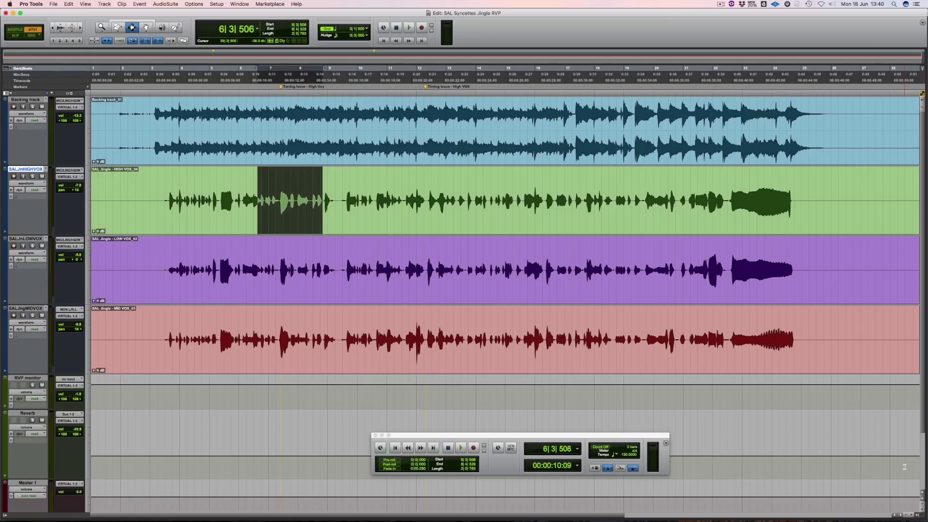
{"action": "key", "text": "super+e"}
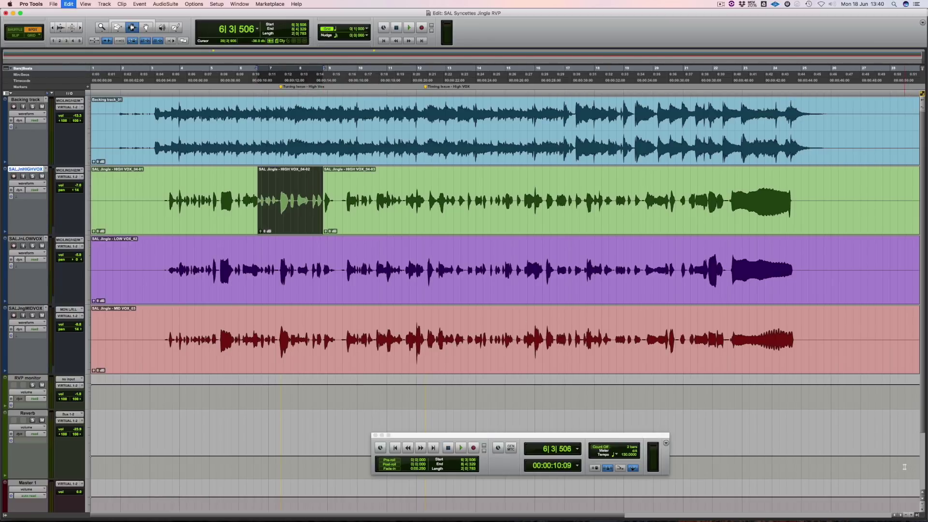
{"action": "left_click", "coordinate": [166, 4]}
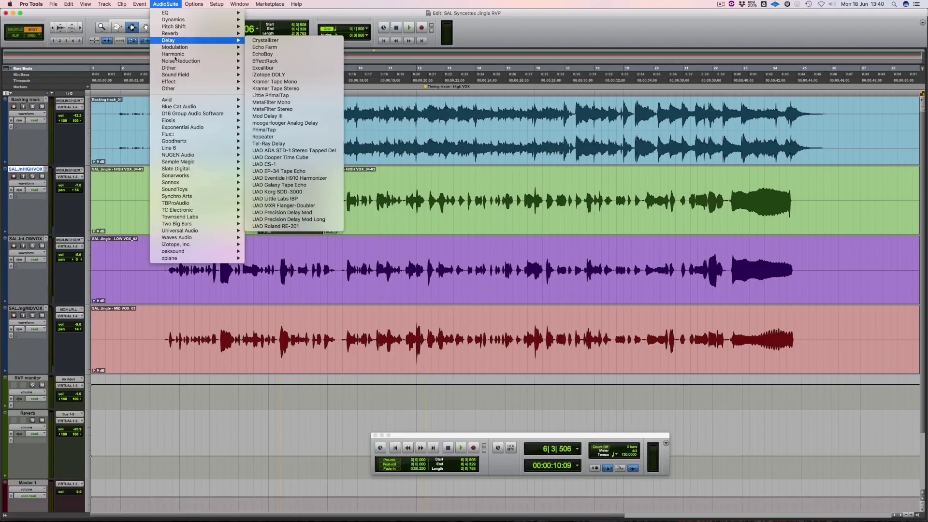
{"action": "mouse_move", "coordinate": [202, 197]}
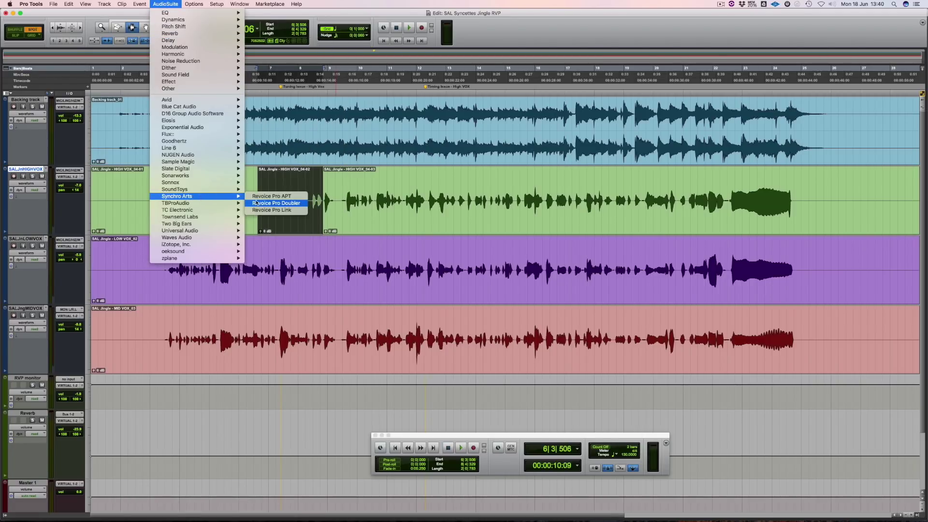
{"action": "left_click", "coordinate": [271, 210]}
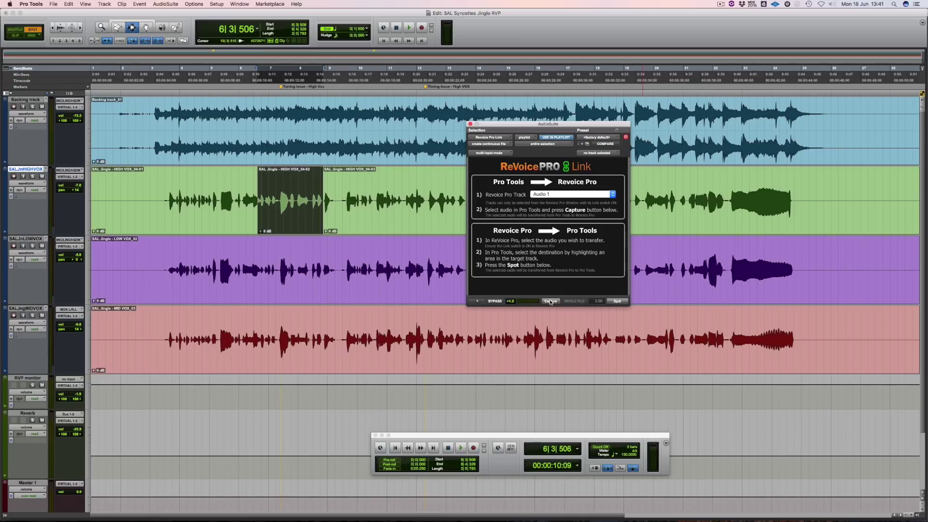
{"action": "left_click", "coordinate": [551, 302]}
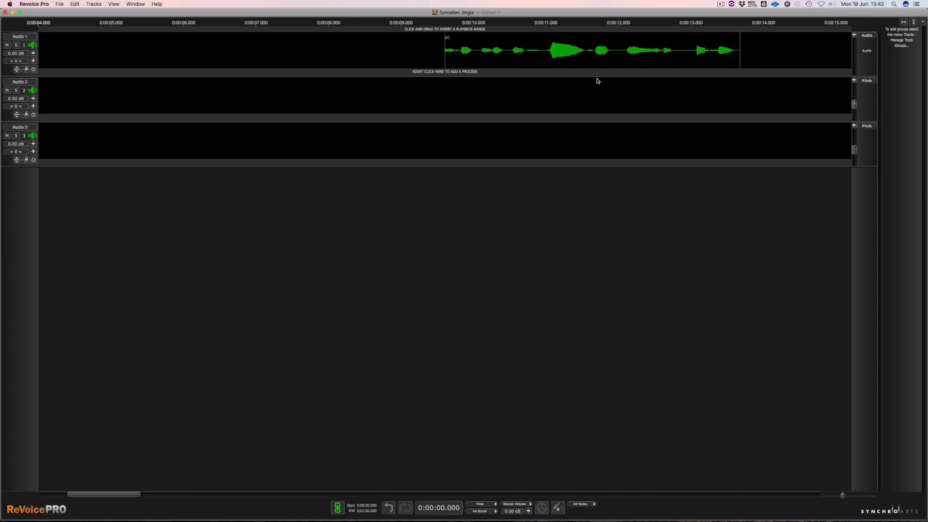
In ReVoice Pro, create a Warp process for the captured audio with Audio 1 as input and Audio 2 as output.
{"action": "right_click", "coordinate": [597, 75]}
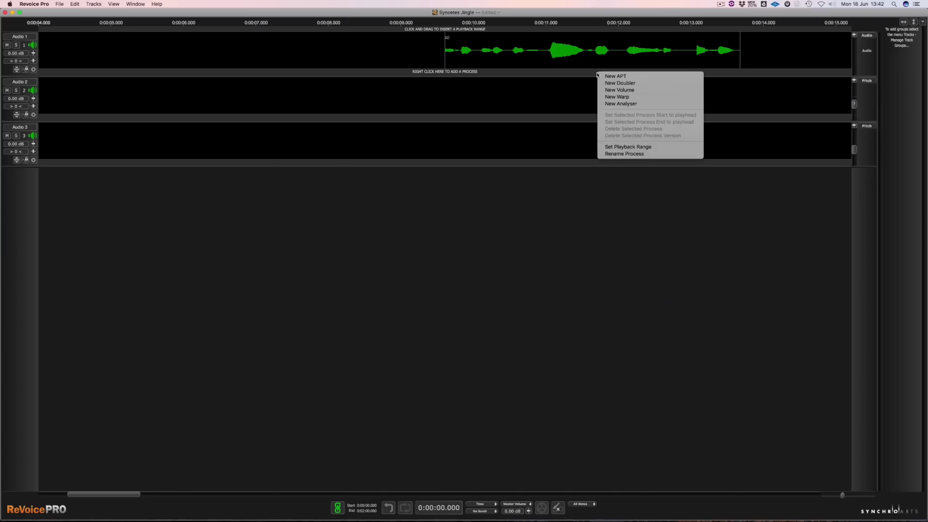
{"action": "left_click", "coordinate": [614, 99]}
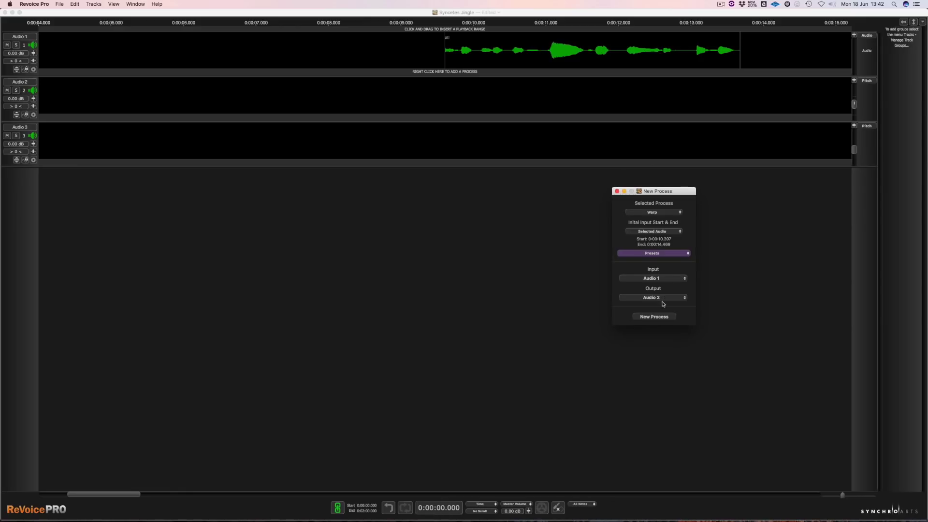
{"action": "left_click", "coordinate": [654, 316]}
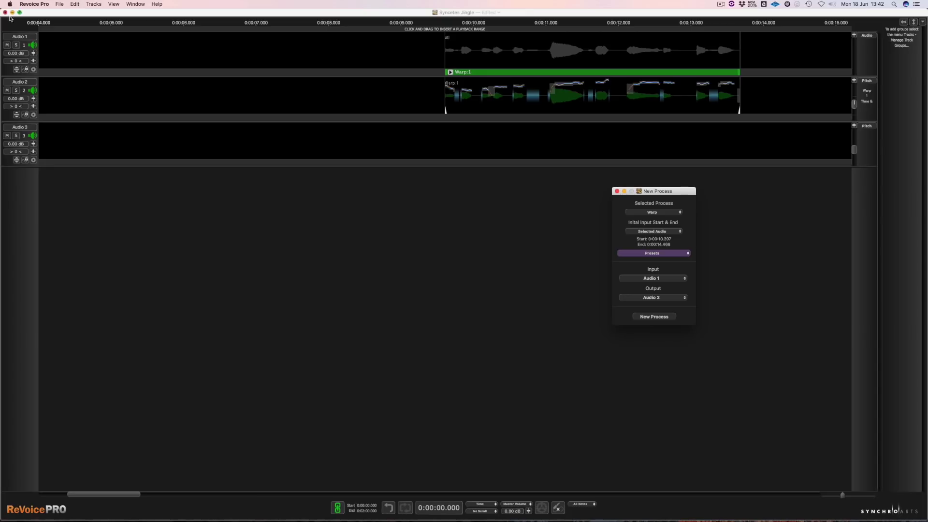
Mute Audio 1, expand Audio 2 to a full-height pitch view framing the warped phrase, and dismiss the New Process window.
{"action": "left_click", "coordinate": [7, 45]}
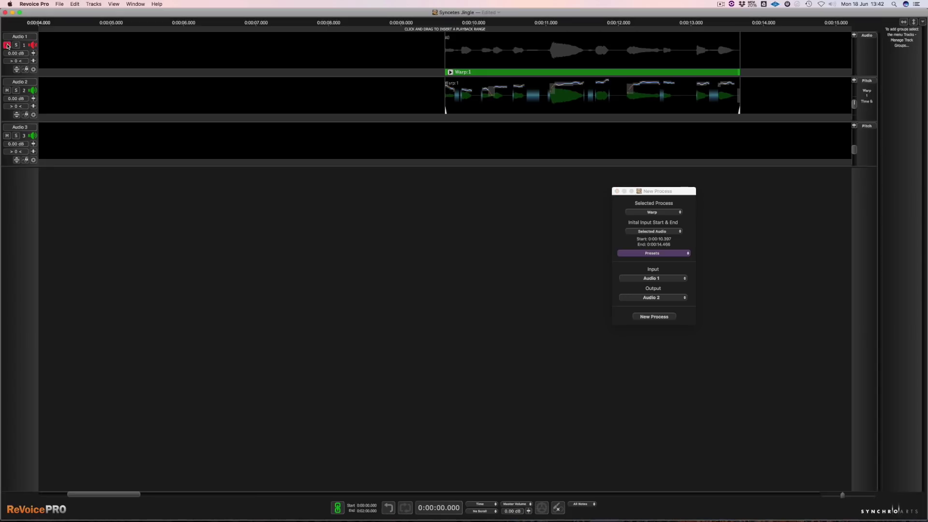
{"action": "left_click", "coordinate": [17, 115]}
{"action": "scroll", "coordinate": [99, 496], "scroll_direction": "up", "scroll_amount": 5}
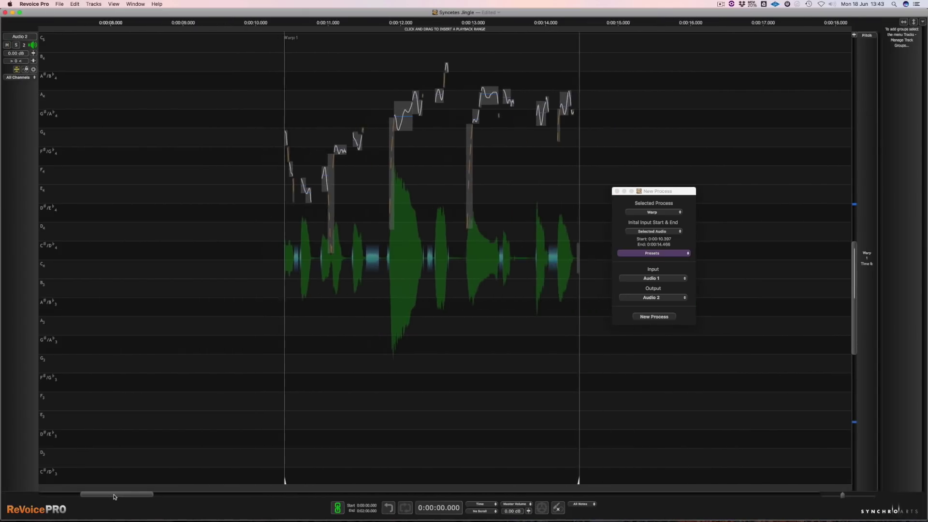
{"action": "left_click_drag", "start_coordinate": [853, 316], "coordinate": [855, 298]}
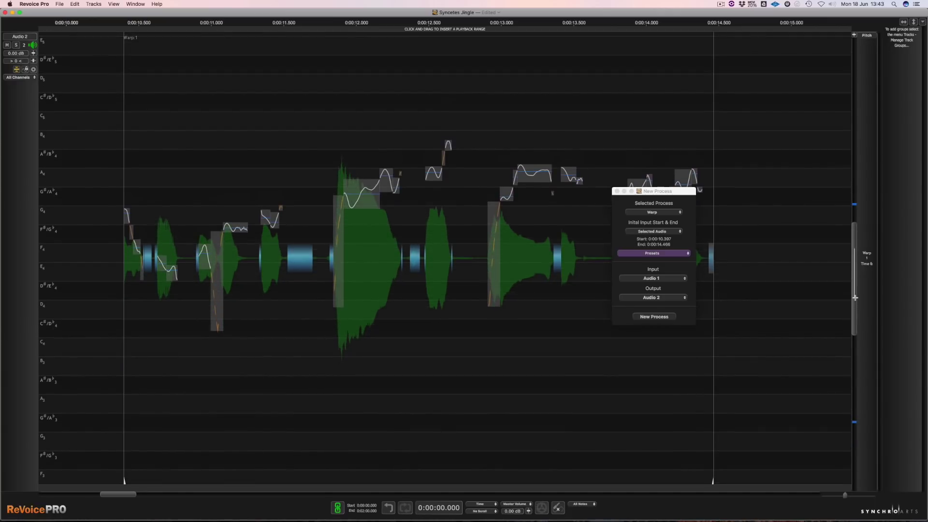
{"action": "left_click", "coordinate": [616, 191]}
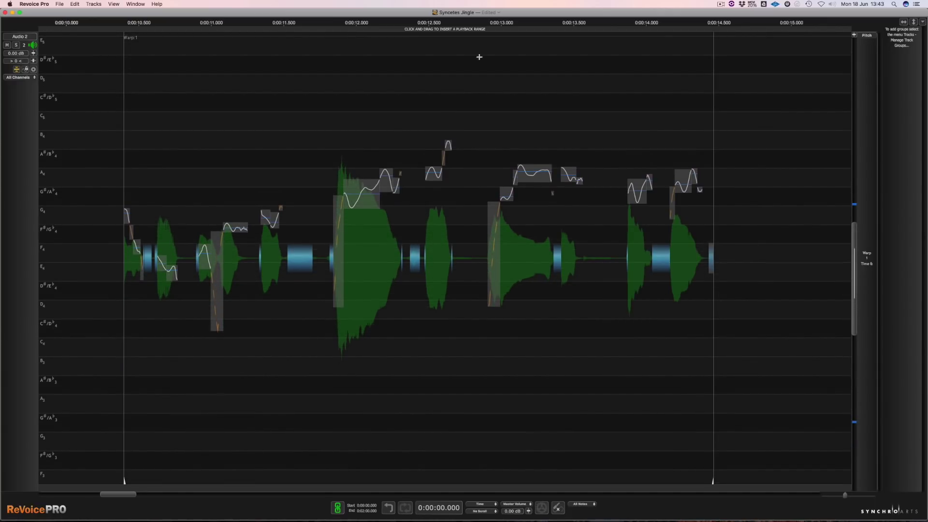
Set a playback range across the whole warped phrase and raise the long note starting just before 12 seconds to A4.
{"action": "mouse_move", "coordinate": [120, 30]}
{"action": "left_mouse_down"}
{"action": "mouse_move", "coordinate": [414, 44]}
{"action": "mouse_move", "coordinate": [725, 28]}
{"action": "left_mouse_up"}
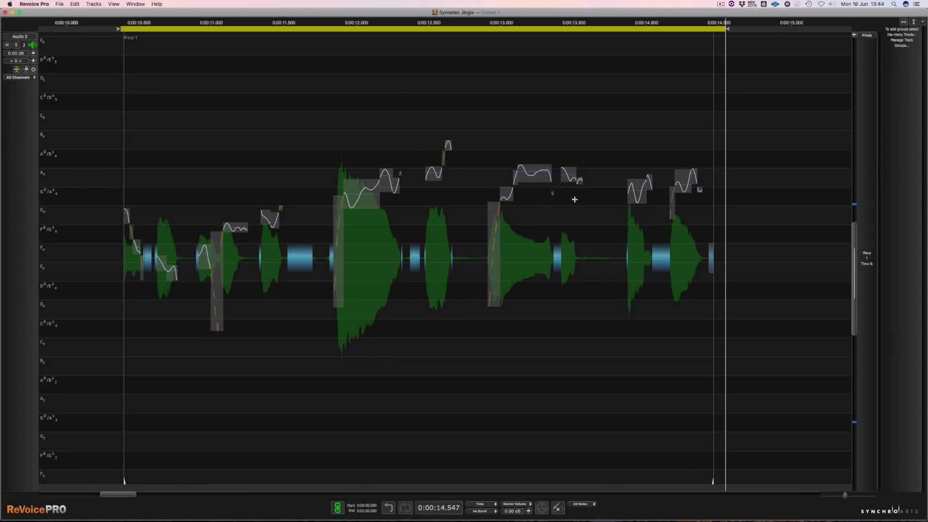
{"action": "left_click_drag", "start_coordinate": [334, 130], "coordinate": [405, 355]}
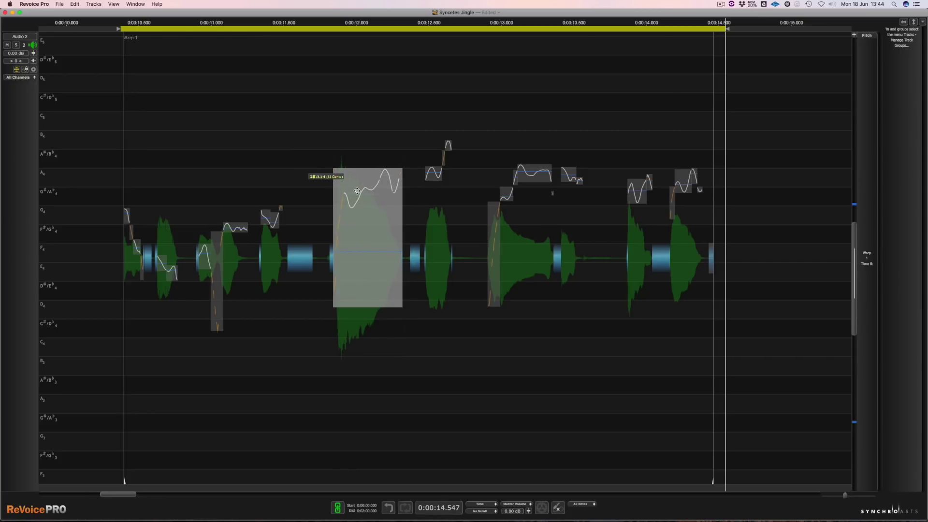
{"action": "left_click_drag", "start_coordinate": [363, 192], "coordinate": [364, 177]}
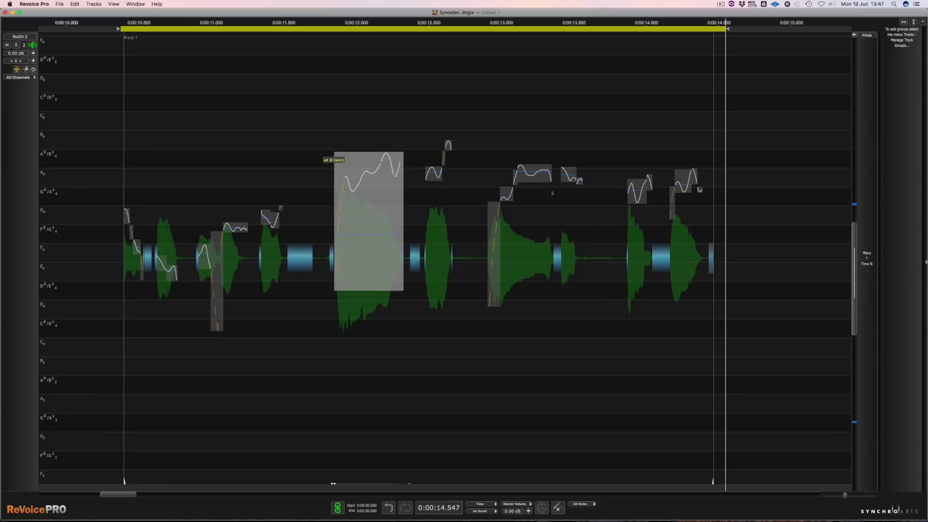
Switch to Pro Tools and audition the selected phrase through the RVP monitor with the High Vox track muted.
{"action": "left_click", "coordinate": [558, 508]}
{"action": "key", "text": "super+Tab"}
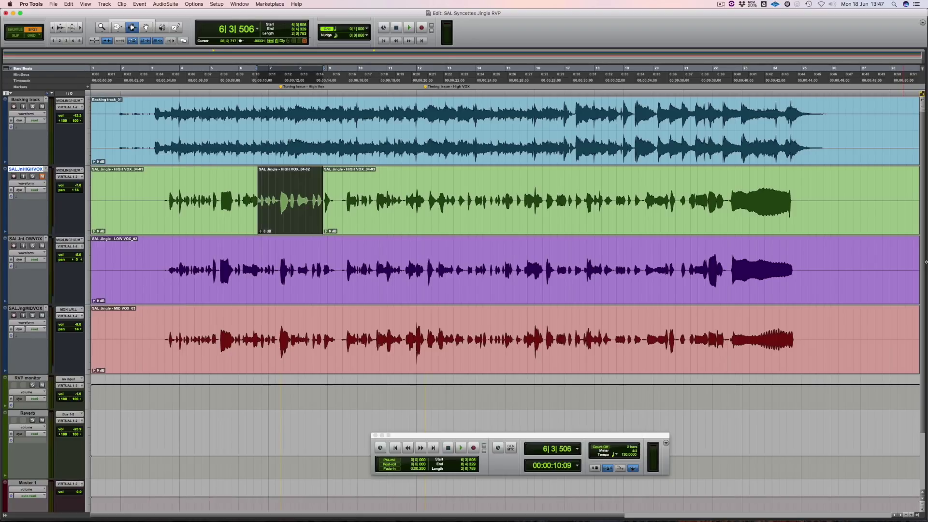
{"action": "key", "text": "space"}
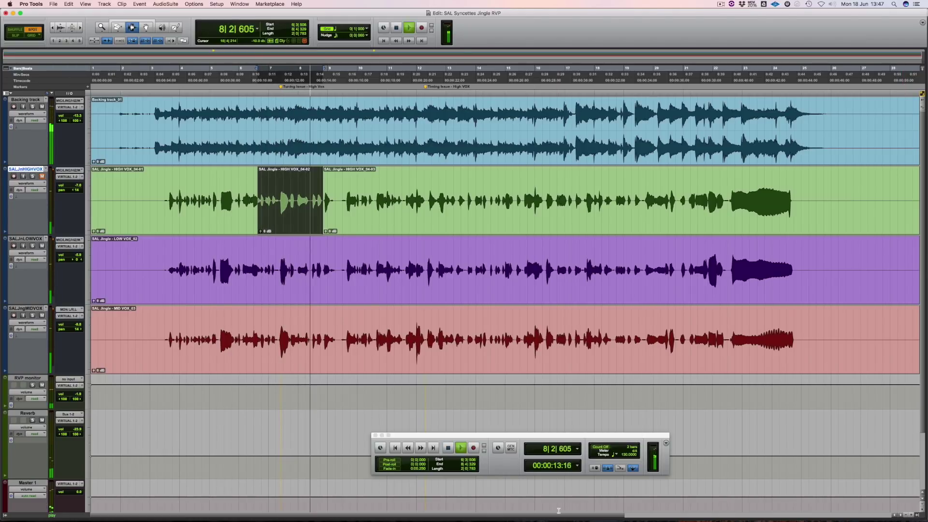
{"action": "key", "text": "space"}
Spot the retuned phrase from ReVoice Pro back into the selected High Vox clip with Revoice Pro Link.
{"action": "left_click", "coordinate": [165, 4]}
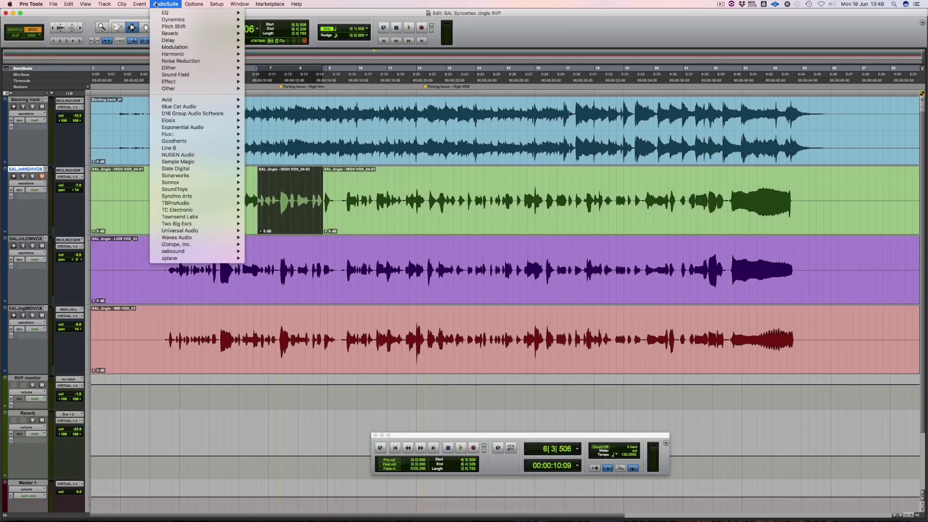
{"action": "mouse_move", "coordinate": [226, 197]}
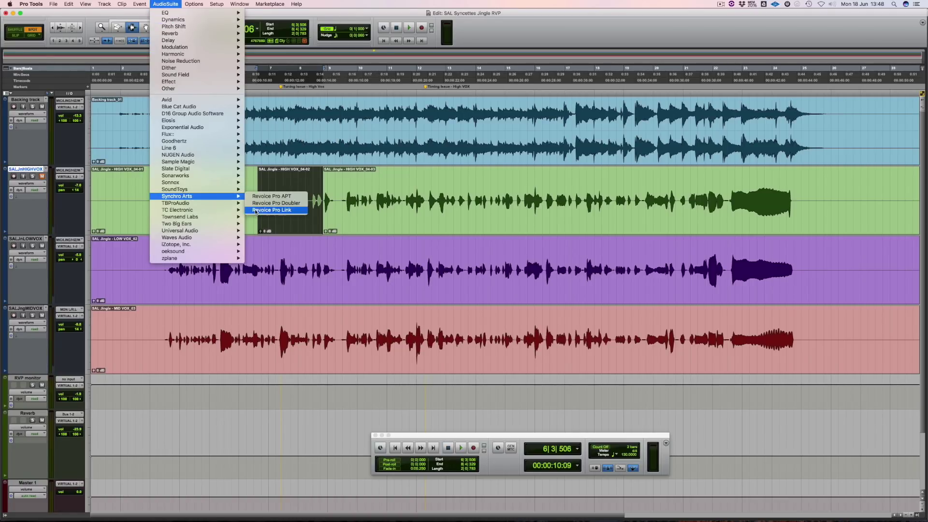
{"action": "left_click", "coordinate": [256, 210]}
{"action": "left_click", "coordinate": [617, 301]}
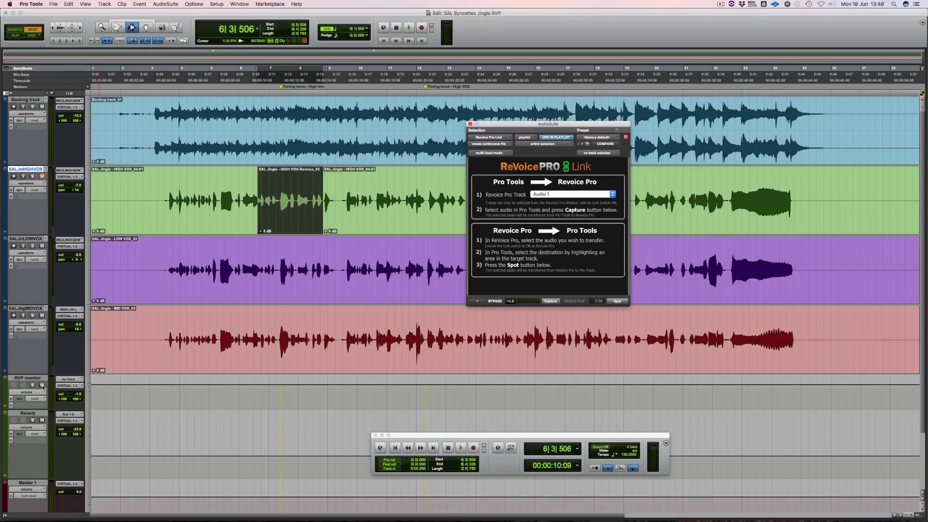
Unmute High Vox, mute the RVP monitor track, and play the mix from about bar 3.
{"action": "left_click", "coordinate": [164, 213]}
{"action": "key", "text": "space"}
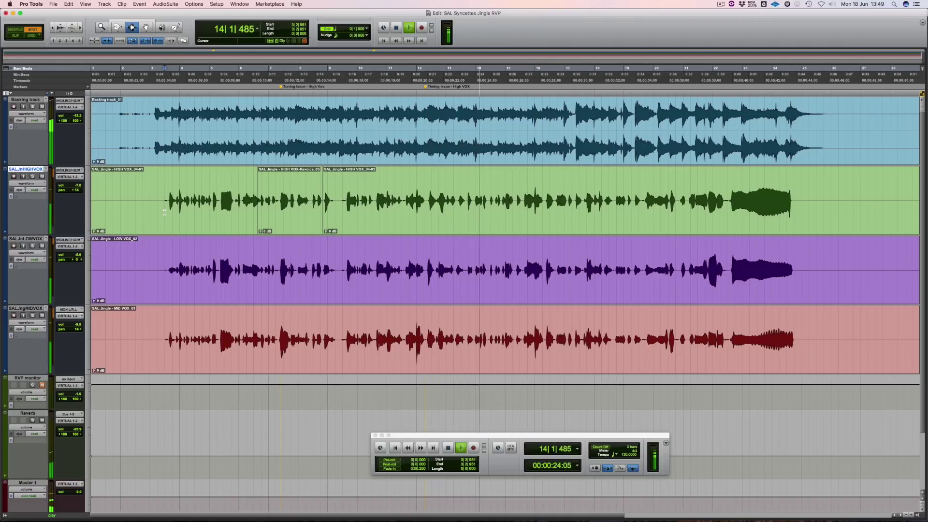
{"action": "key", "text": "space"}
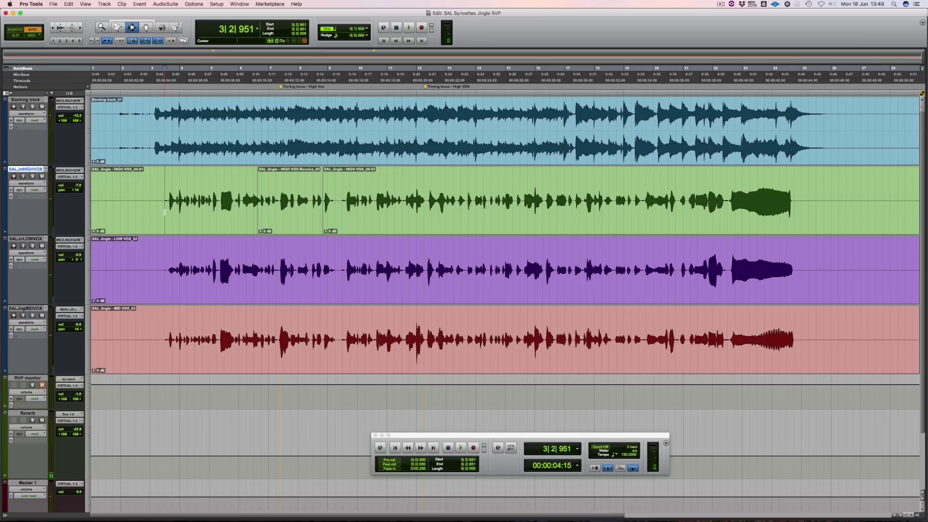
Audition the High Vox phrase from 11|3|065 to 13|4|874 and separate it into its own clip.
{"action": "left_click_drag", "start_coordinate": [402, 213], "coordinate": [430, 212]}
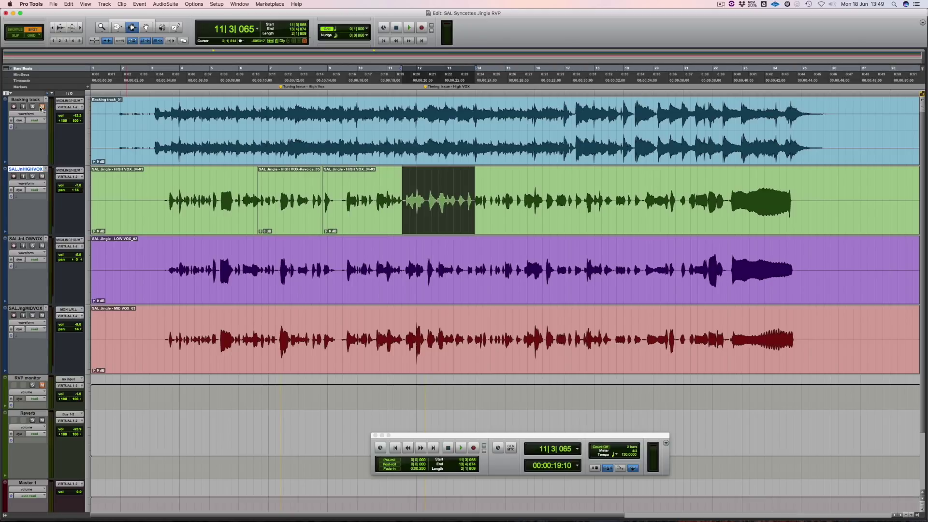
{"action": "key", "text": "space"}
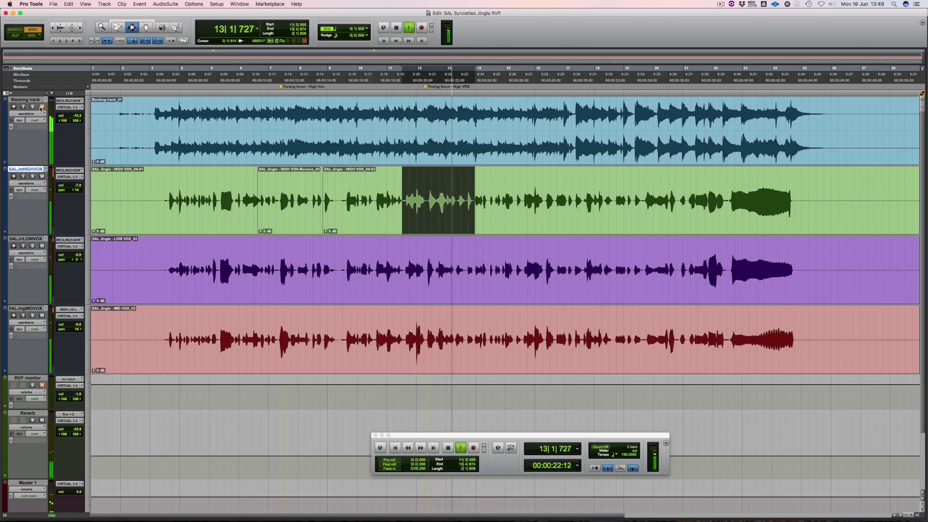
{"action": "key", "text": "space"}
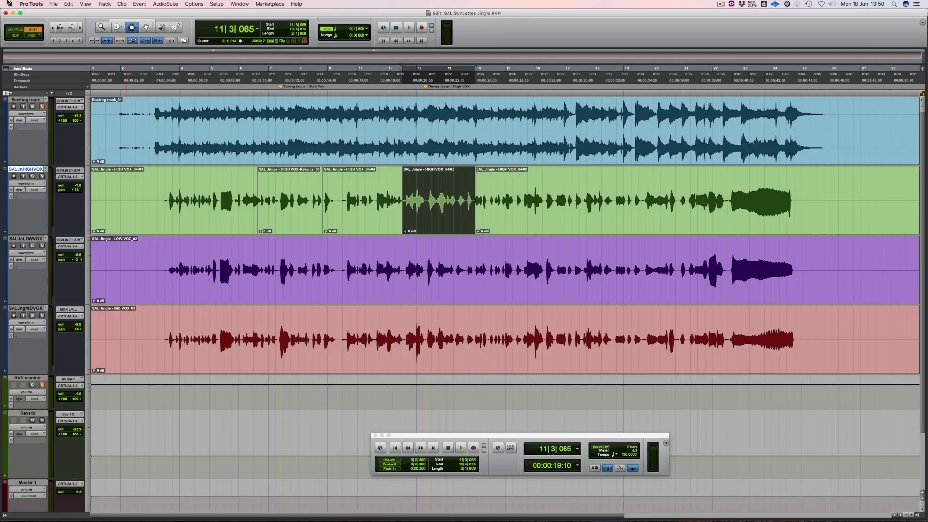
Open the Revoice Pro APT AudioSuite plug-in for the separated clip and move its window clear of the selection.
{"action": "left_click", "coordinate": [153, 3]}
{"action": "mouse_move", "coordinate": [214, 198]}
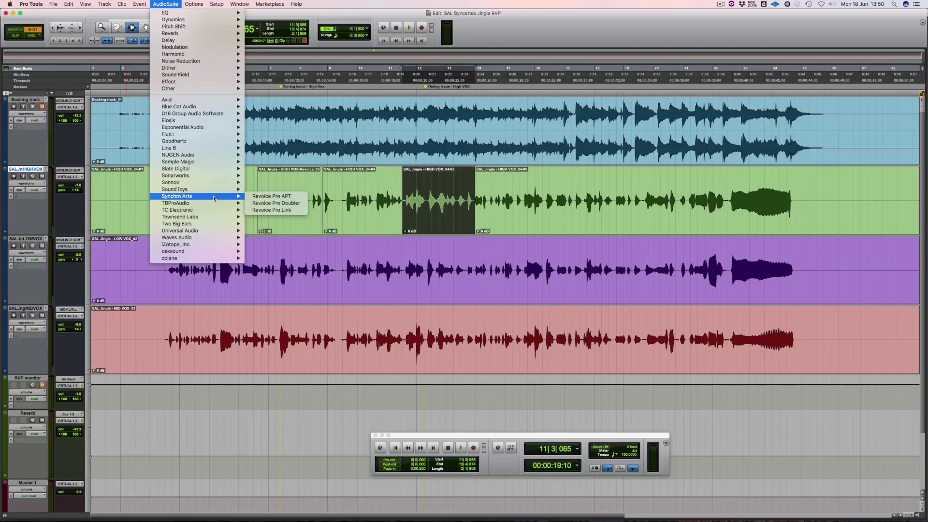
{"action": "left_click", "coordinate": [263, 196]}
{"action": "left_click_drag", "start_coordinate": [496, 128], "coordinate": [623, 130]}
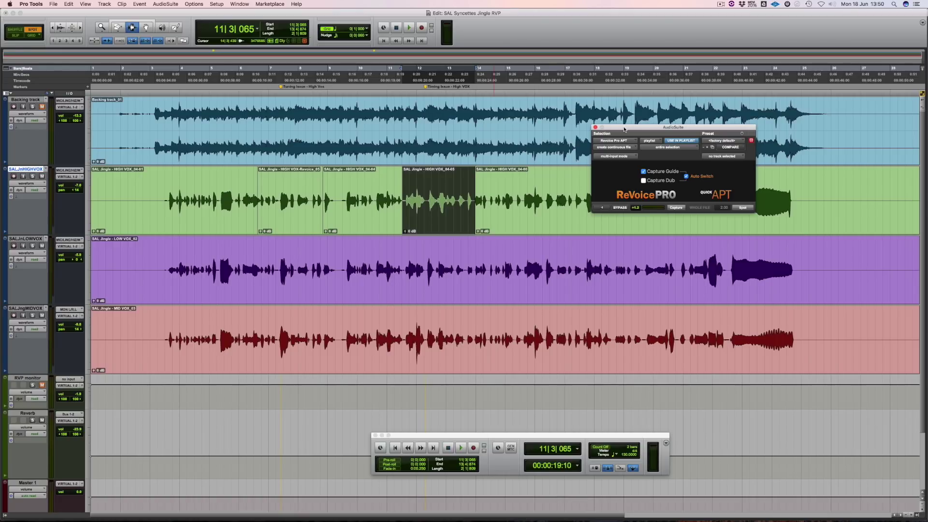
Capture the matching Low Vox section as guide and the High Vox clip as dub, and spot the aligned result onto High Vox.
{"action": "key", "text": "semicolon"}
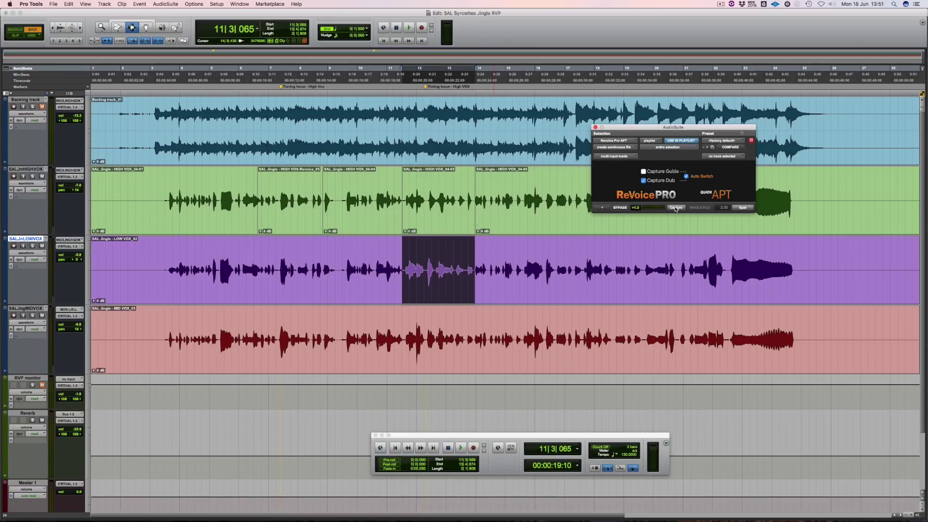
{"action": "key", "text": "p"}
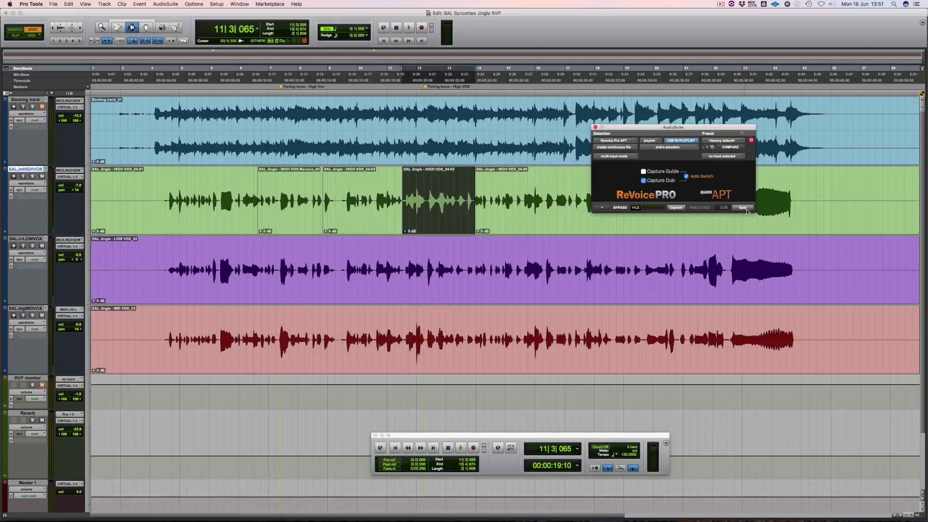
{"action": "key", "text": "space"}
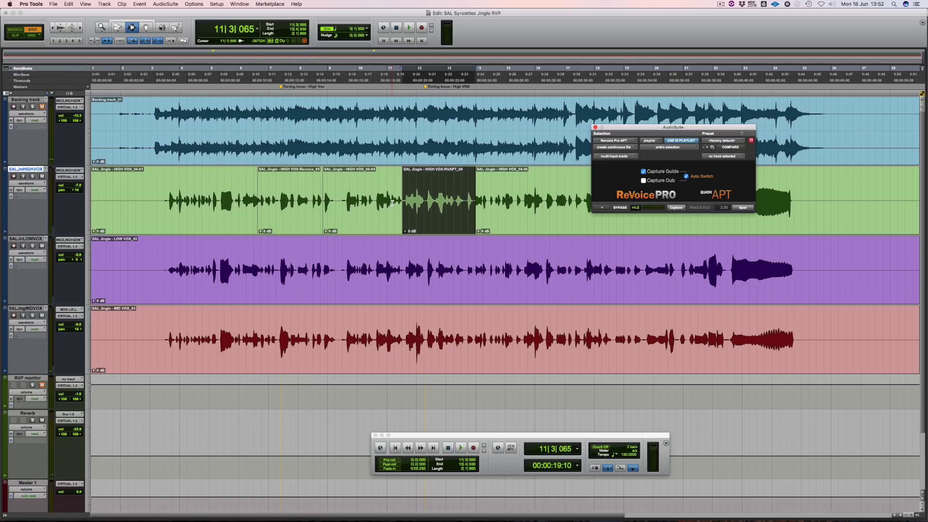
Play the full mix from about the end of bar 1 to check the corrected High Vox.
{"action": "left_click", "coordinate": [119, 200]}
{"action": "key", "text": "space"}
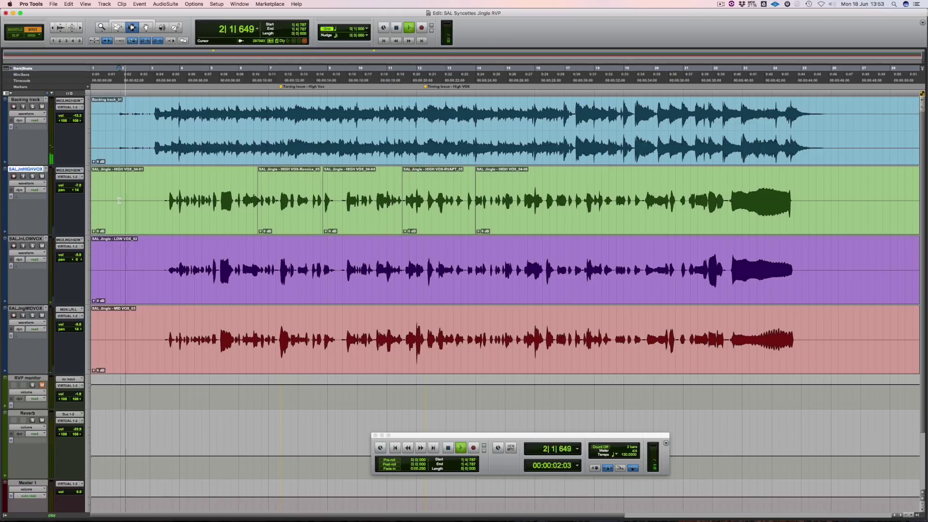